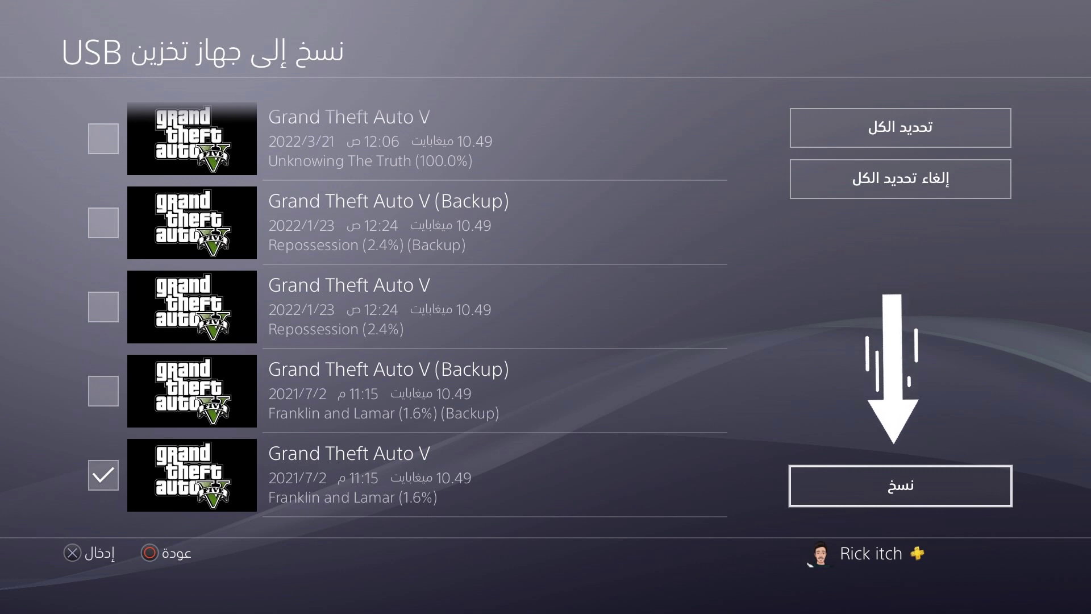
# Step: Copy the oldest non-backup Franklin and Lamar (1.6%) Grand Theft Auto V save from console storage to the USB drive
pyautogui.press('Return')
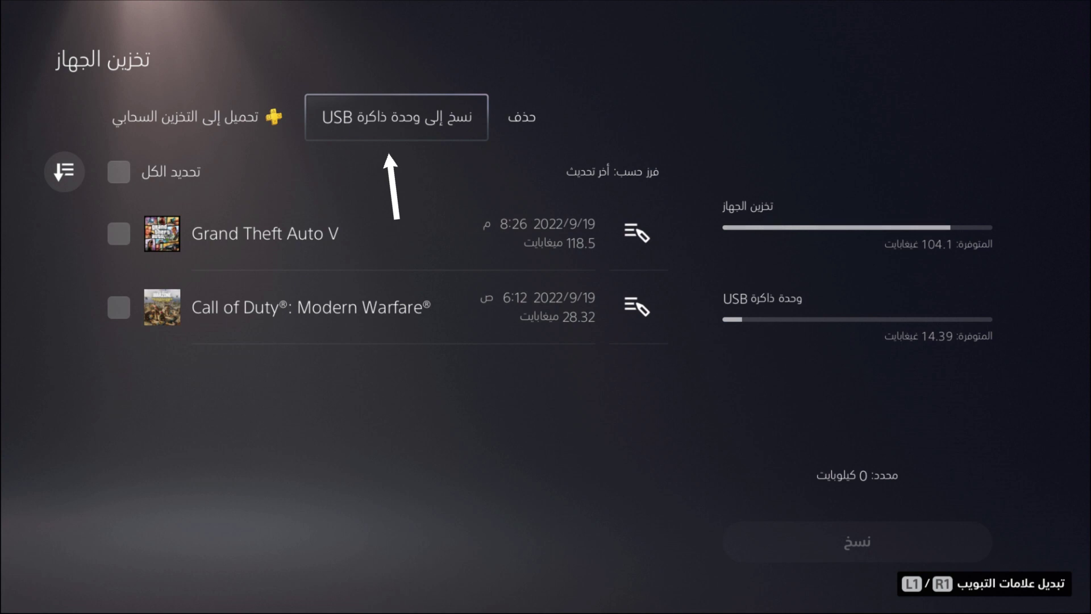
pyautogui.click(638, 233)
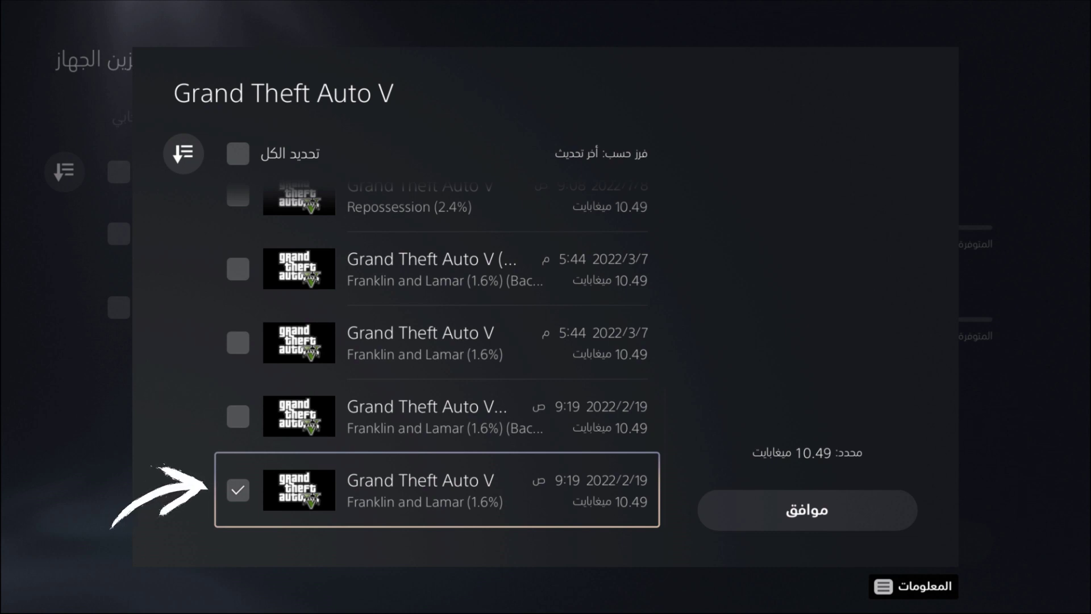
pyautogui.click(807, 510)
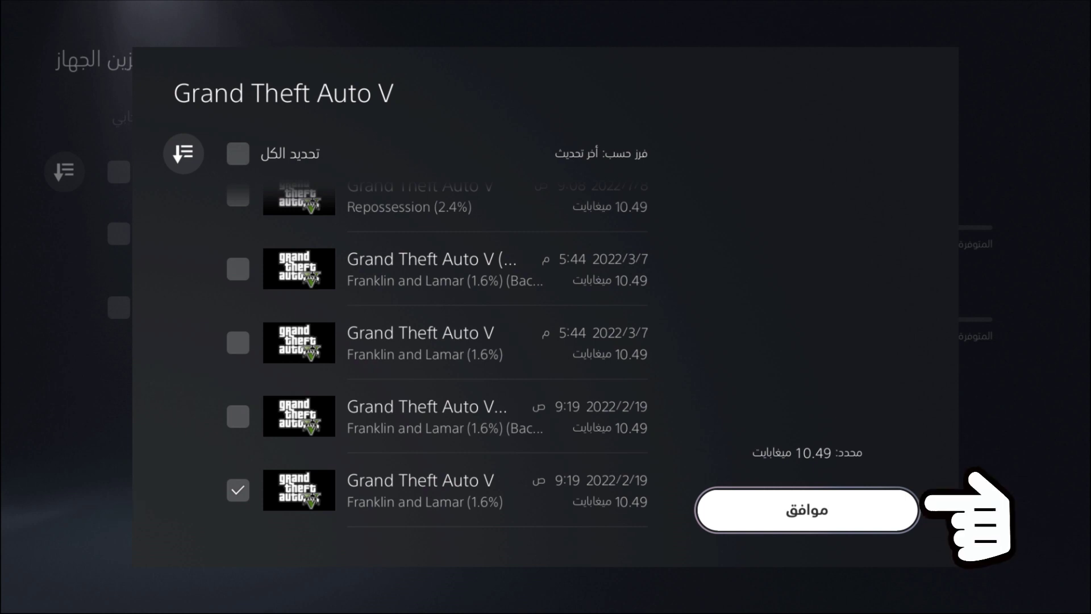
pyautogui.press('Return')
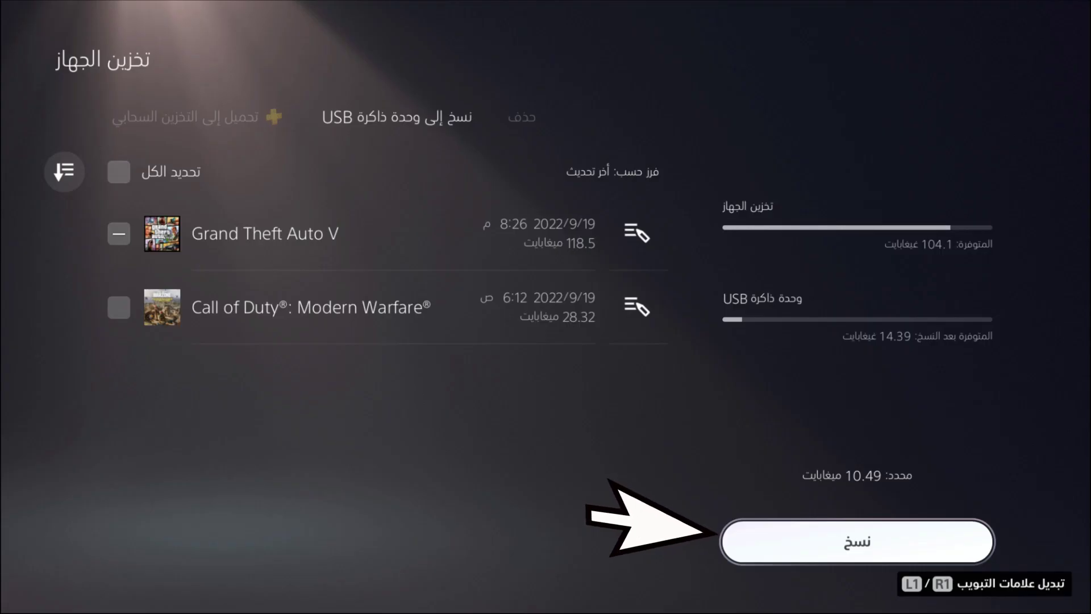
pyautogui.press('Return')
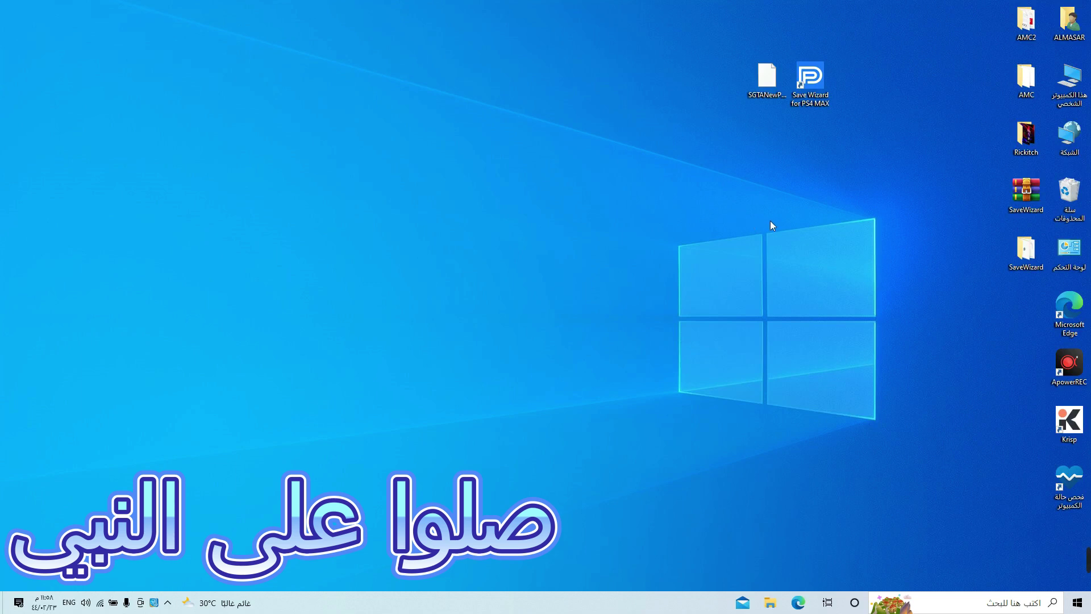
pyautogui.doubleClick(1025, 250)
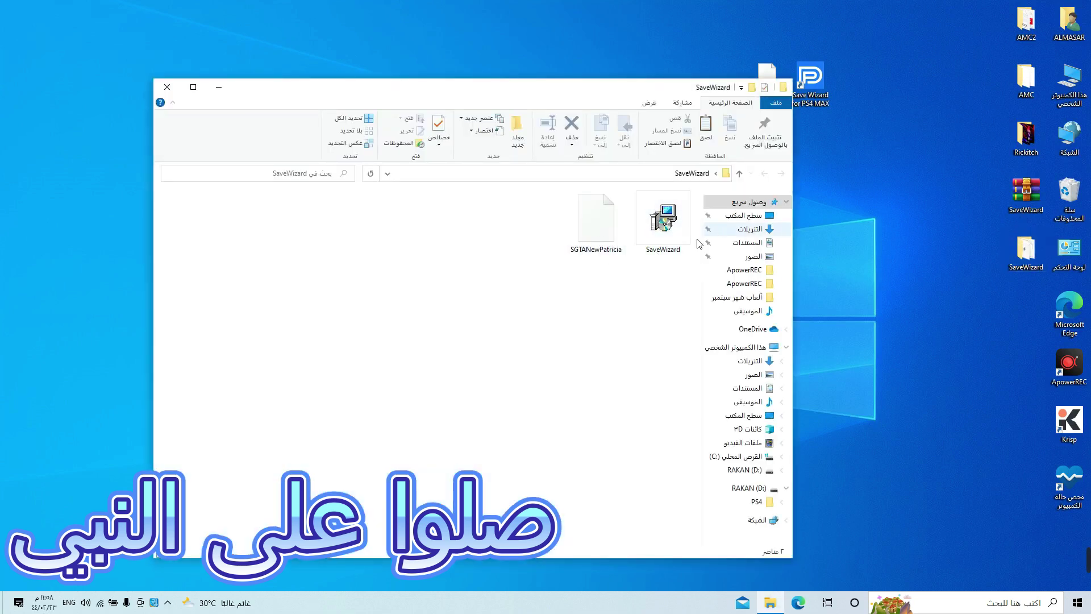
pyautogui.doubleClick(678, 234)
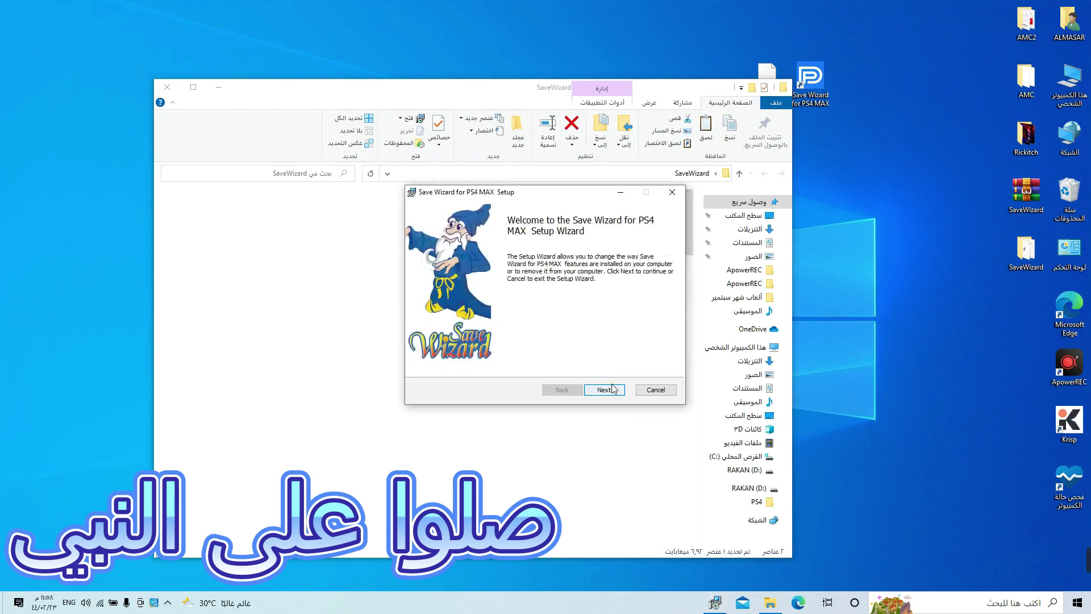
pyautogui.click(655, 389)
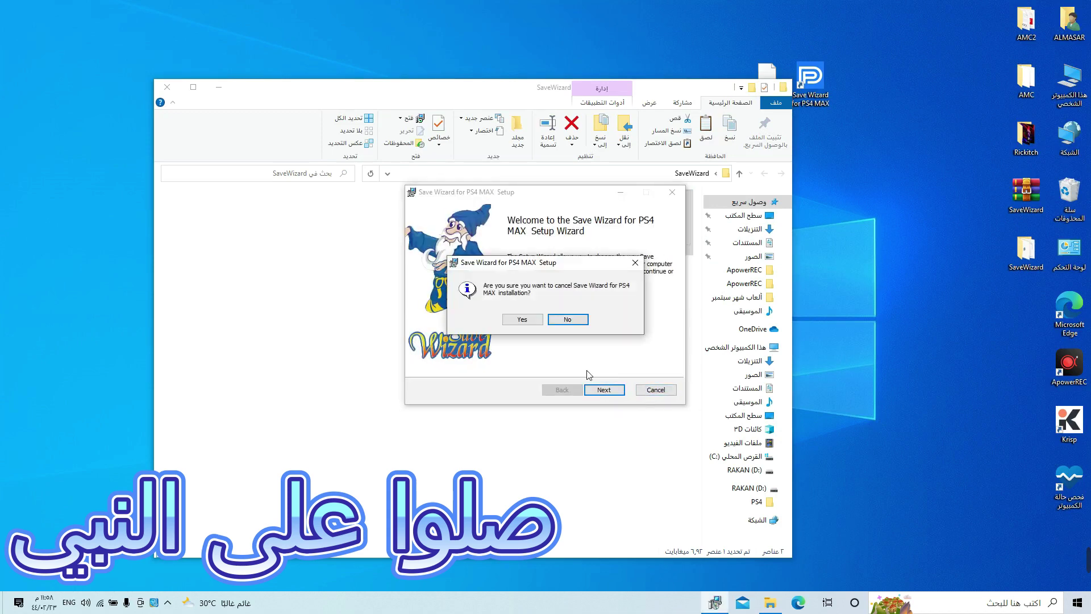
pyautogui.click(527, 323)
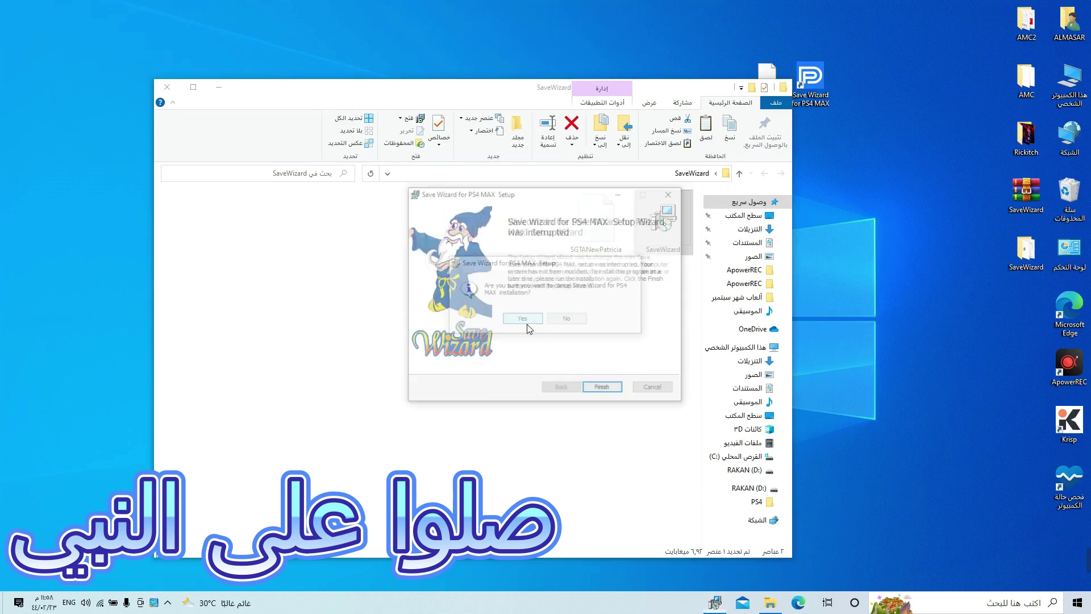
pyautogui.click(597, 388)
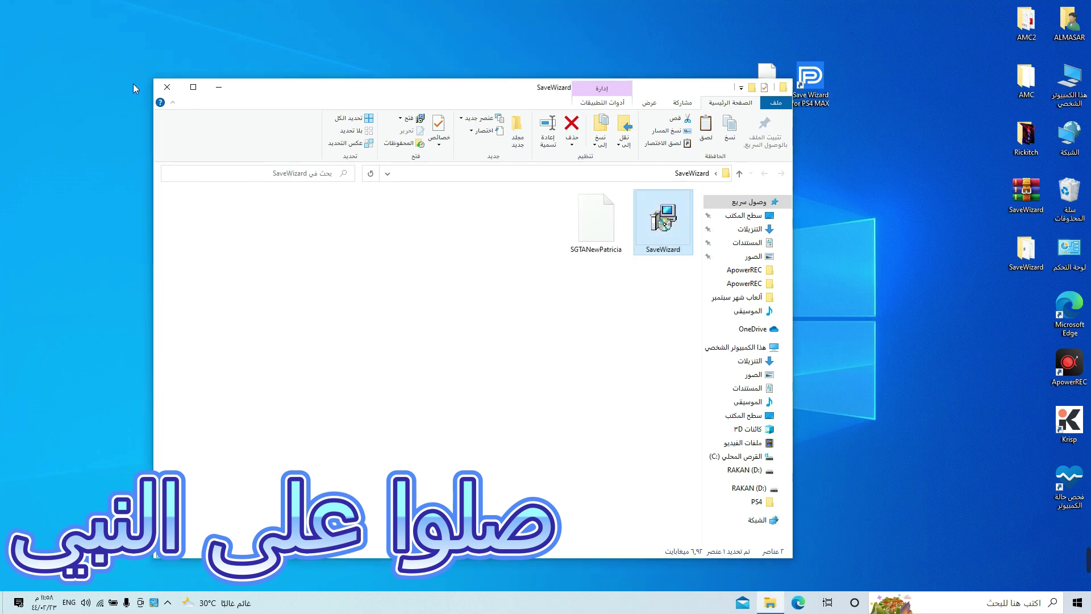
pyautogui.click(167, 87)
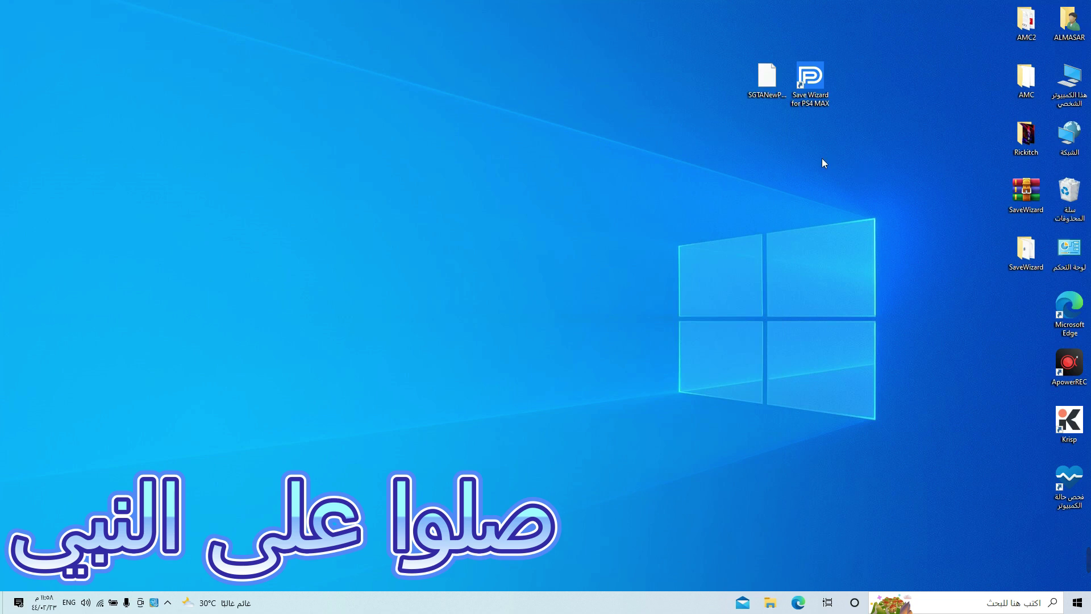
# Step: Launch Save Wizard for PS4 MAX from the desktop, accept the beta terms and dismiss the games update news
pyautogui.doubleClick(749, 80)
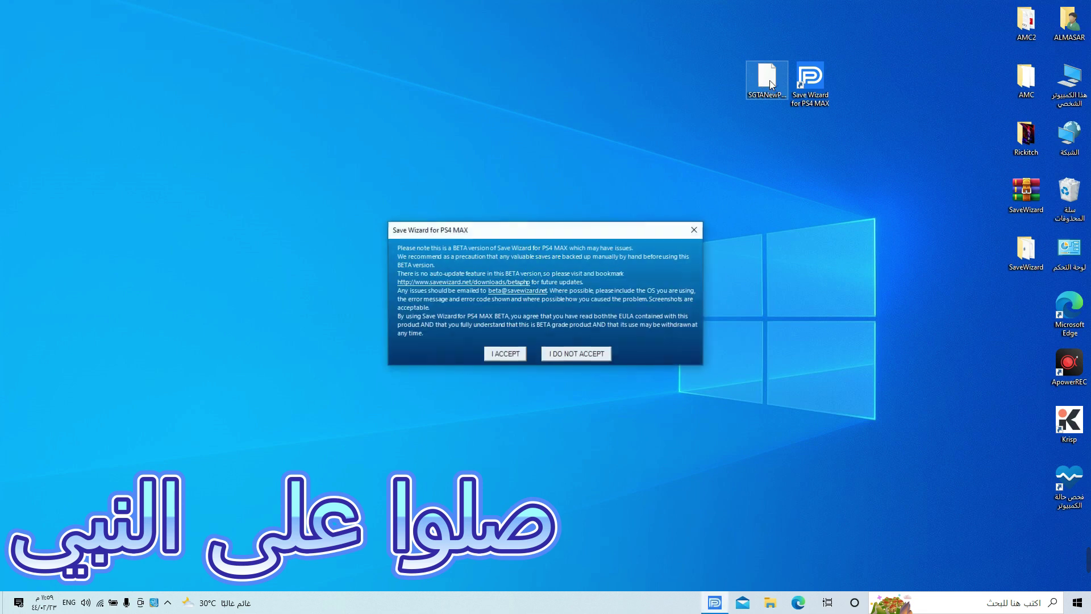
pyautogui.click(809, 78)
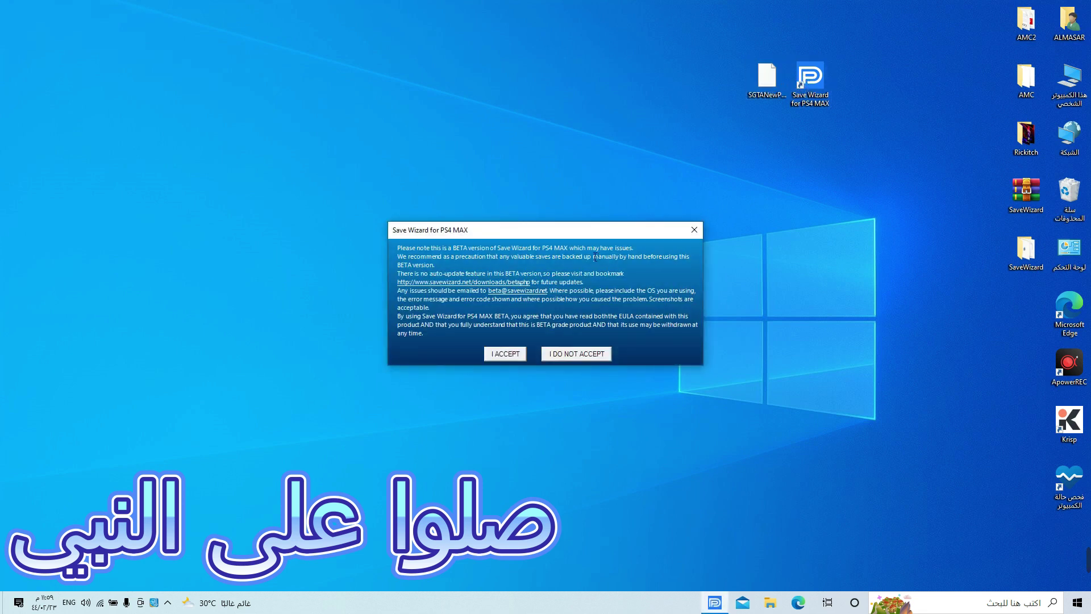
pyautogui.click(505, 353)
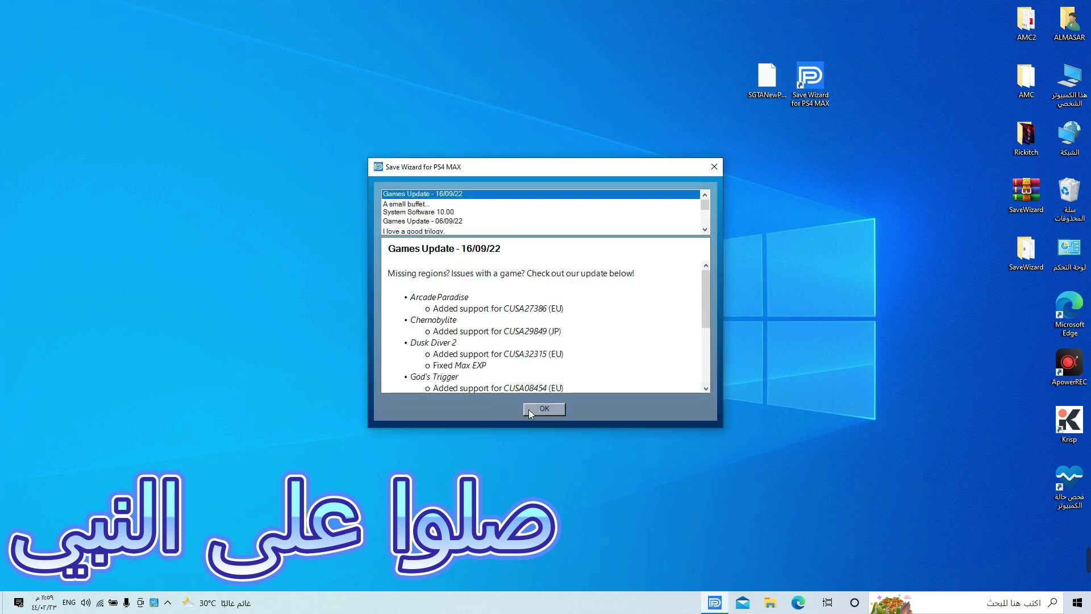
pyautogui.click(528, 410)
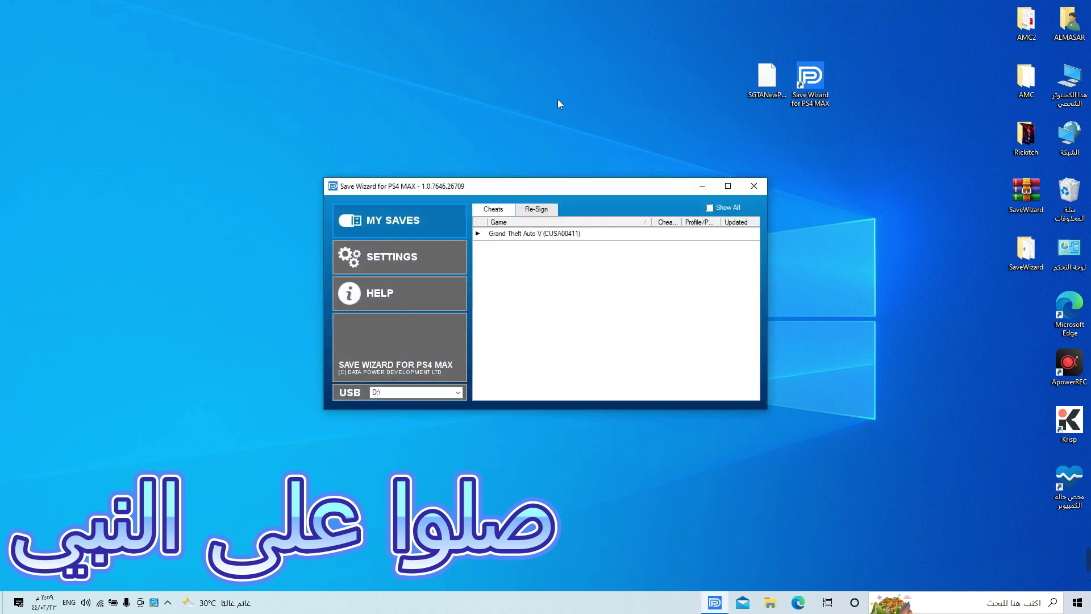
# Step: Delete the first registered profile in the Profile Manager to free a profile slot
pyautogui.click(366, 255)
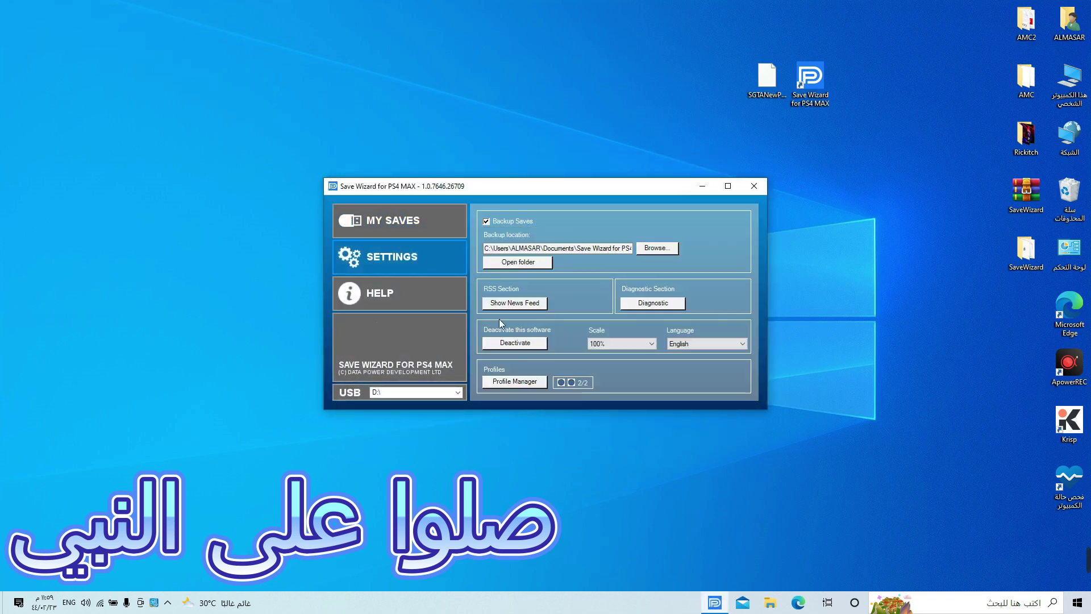
pyautogui.click(514, 382)
pyautogui.rightClick(475, 259)
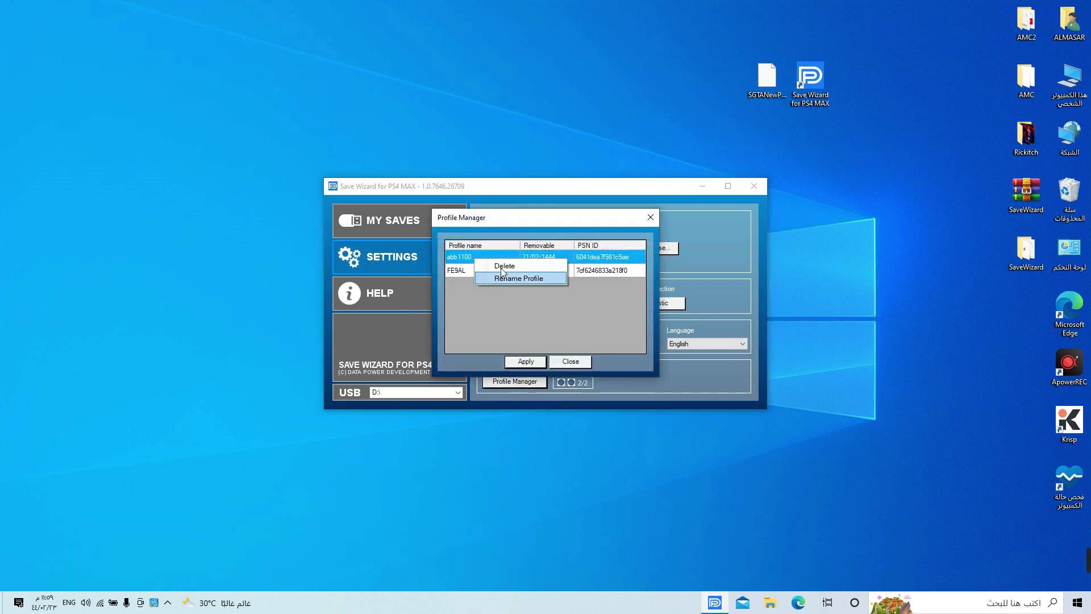
pyautogui.press('Escape')
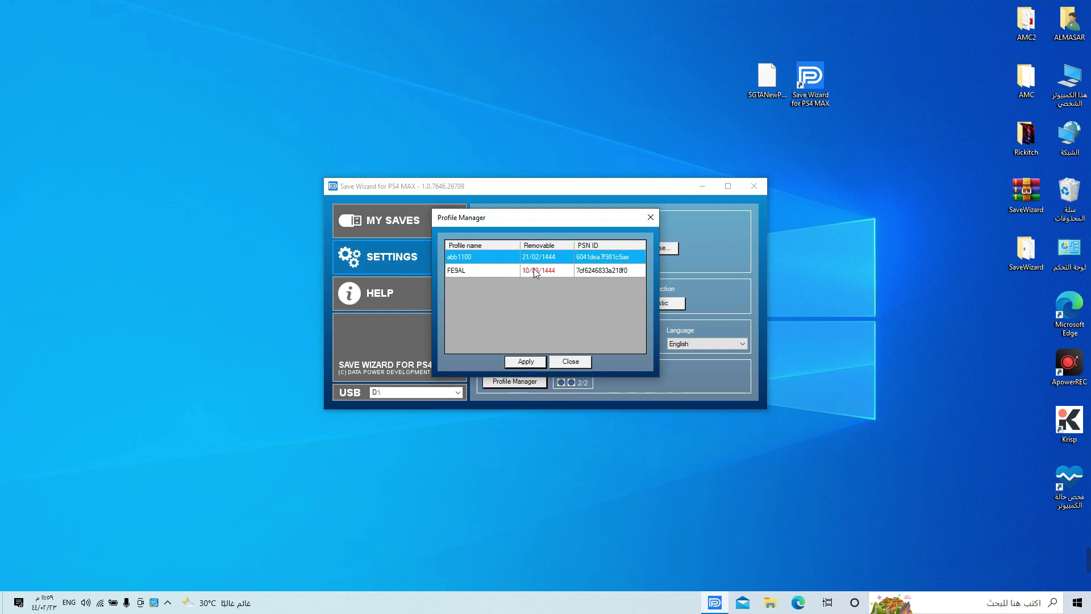
pyautogui.press('Delete')
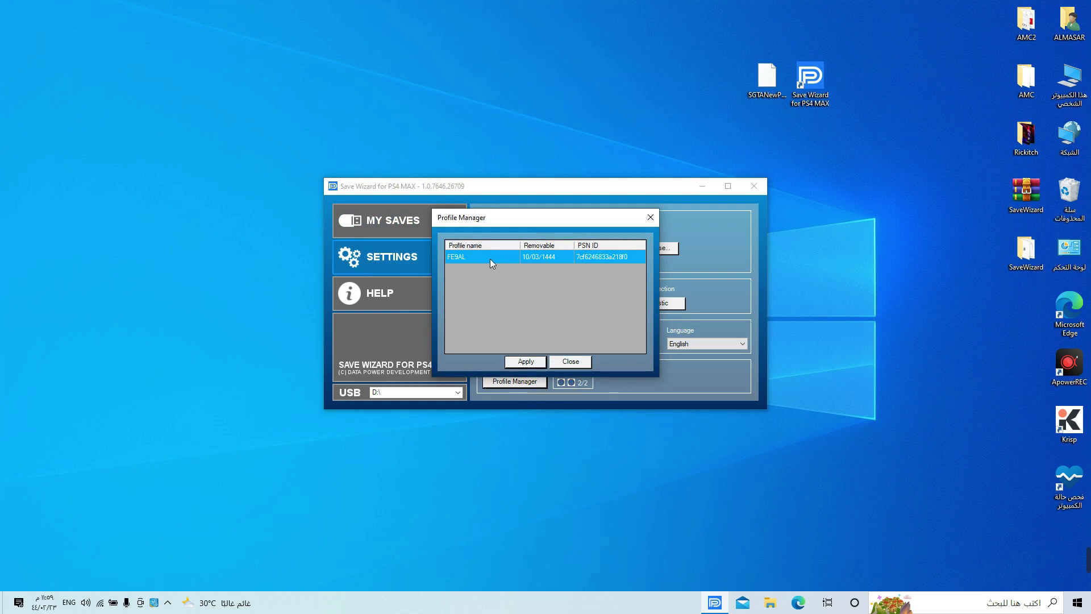
pyautogui.click(571, 363)
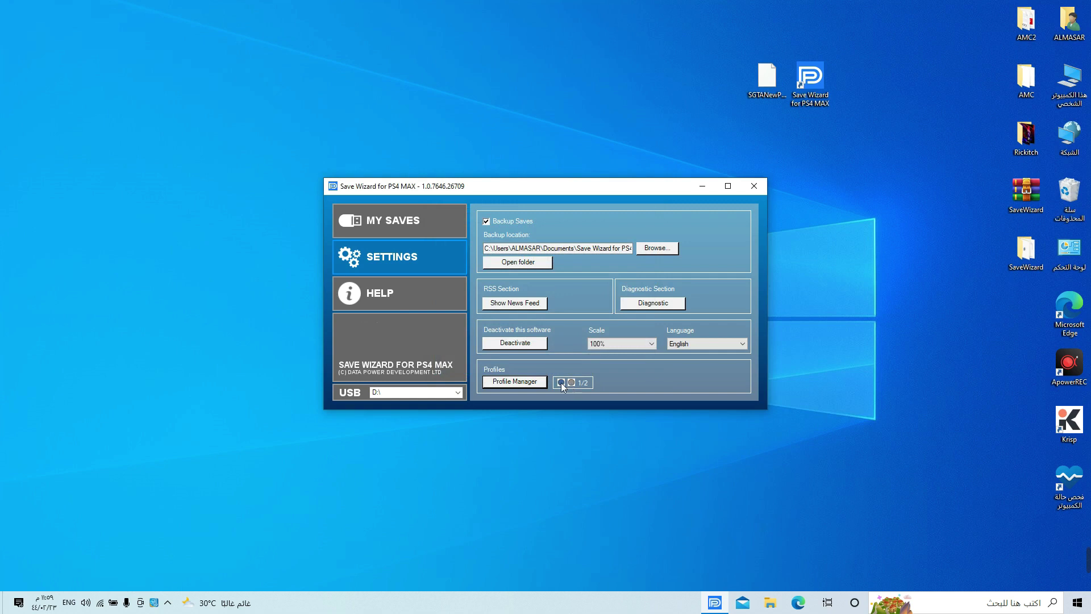
# Step: Register a new profile from the Current Game Progress save of Grand Theft Auto V (CUSA00411)
pyautogui.click(385, 219)
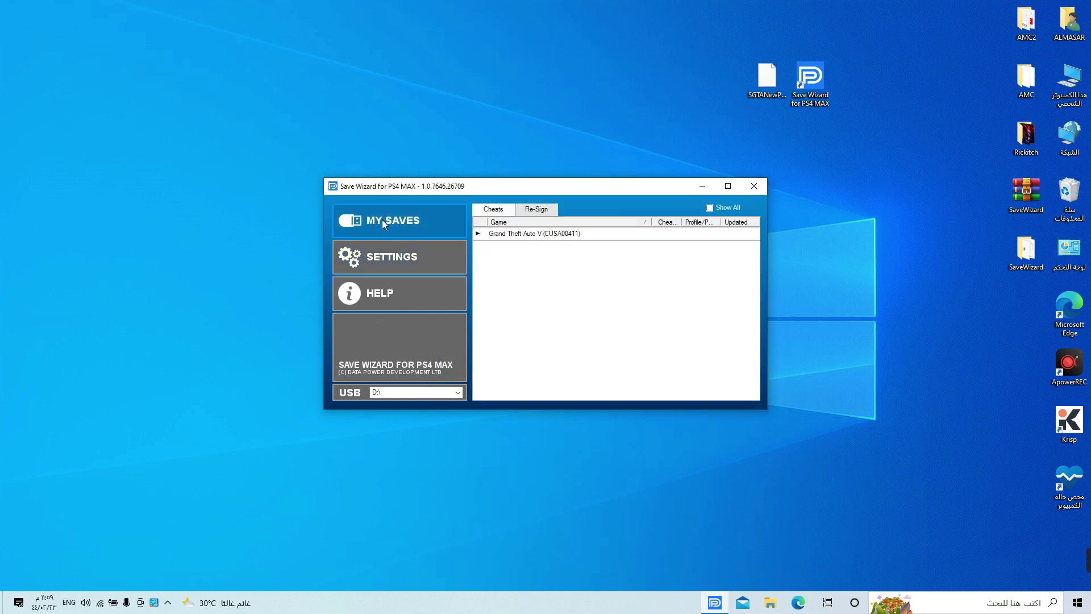
pyautogui.click(567, 238)
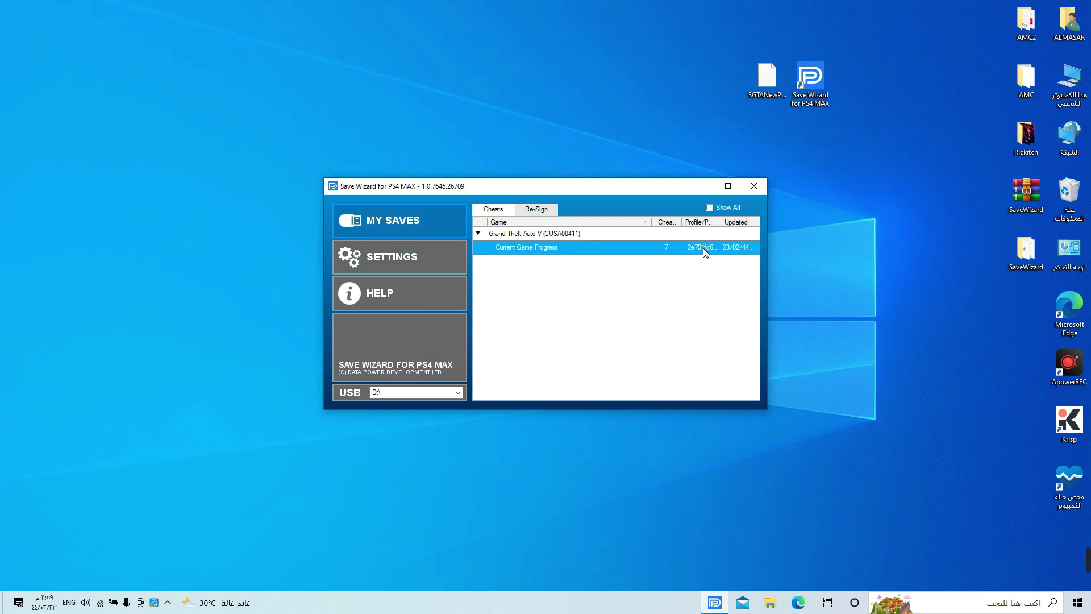
pyautogui.rightClick(704, 251)
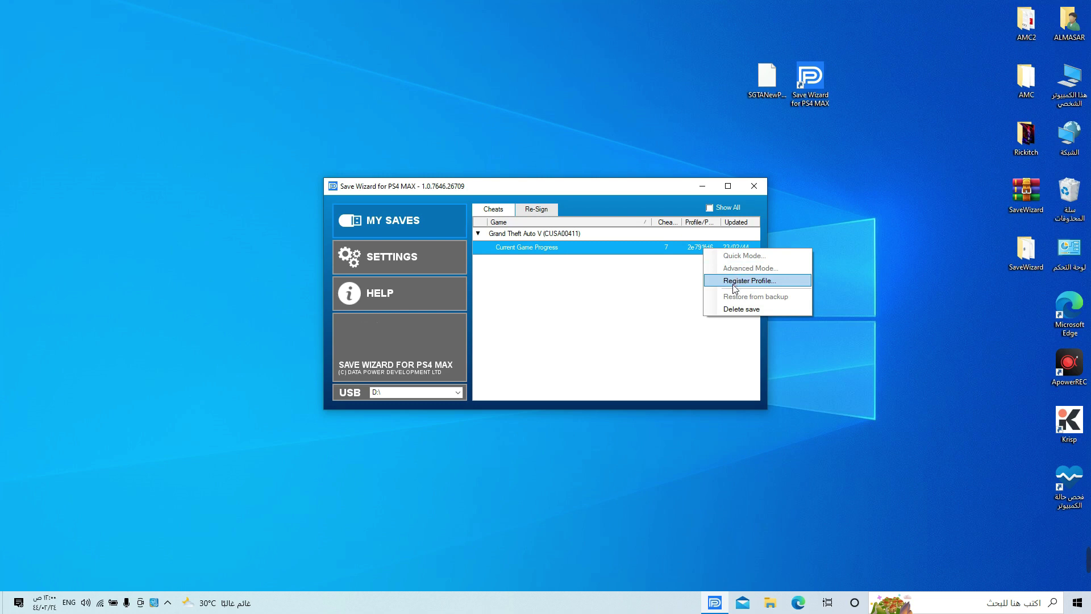
pyautogui.click(733, 287)
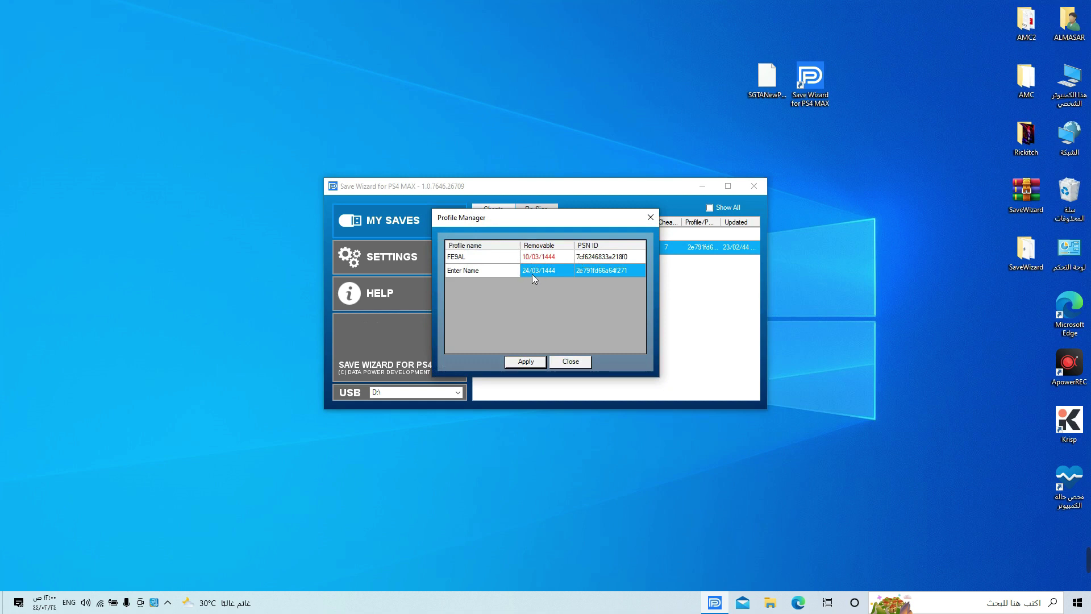
# Step: Name the newly registered profile vPxG_ and apply the change
pyautogui.doubleClick(501, 277)
pyautogui.press('BackSpace')
pyautogui.press('BackSpace')
pyautogui.press('BackSpace')
pyautogui.press('BackSpace')
pyautogui.press('BackSpace')
pyautogui.press('BackSpace')
pyautogui.press('BackSpace')
pyautogui.write('vPxG_')
pyautogui.click(514, 365)
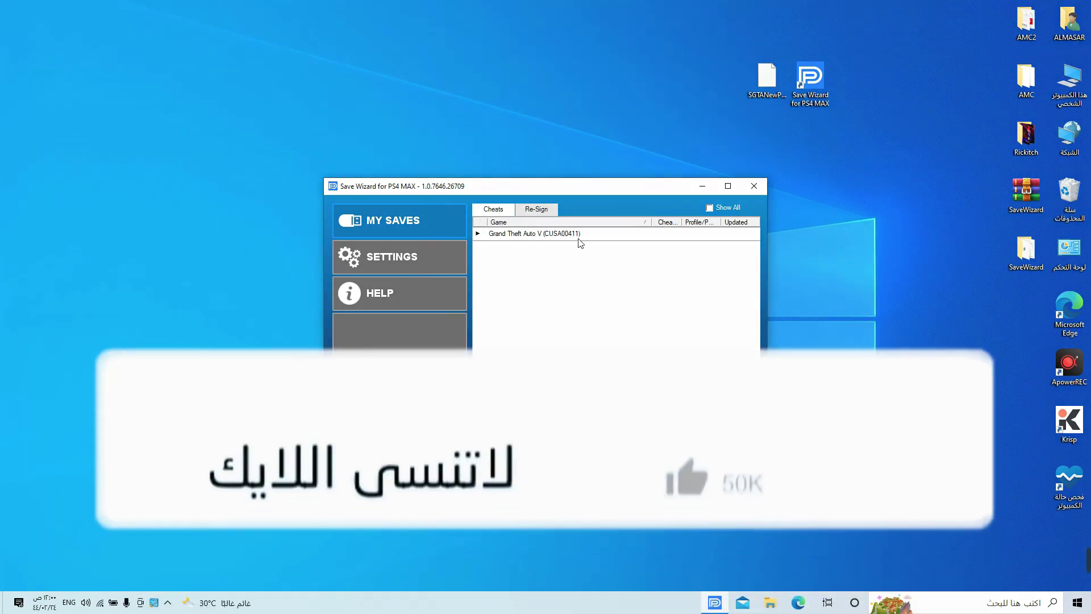
# Step: Open the Current Game Progress save of Grand Theft Auto V in Advanced Mode
pyautogui.click(579, 238)
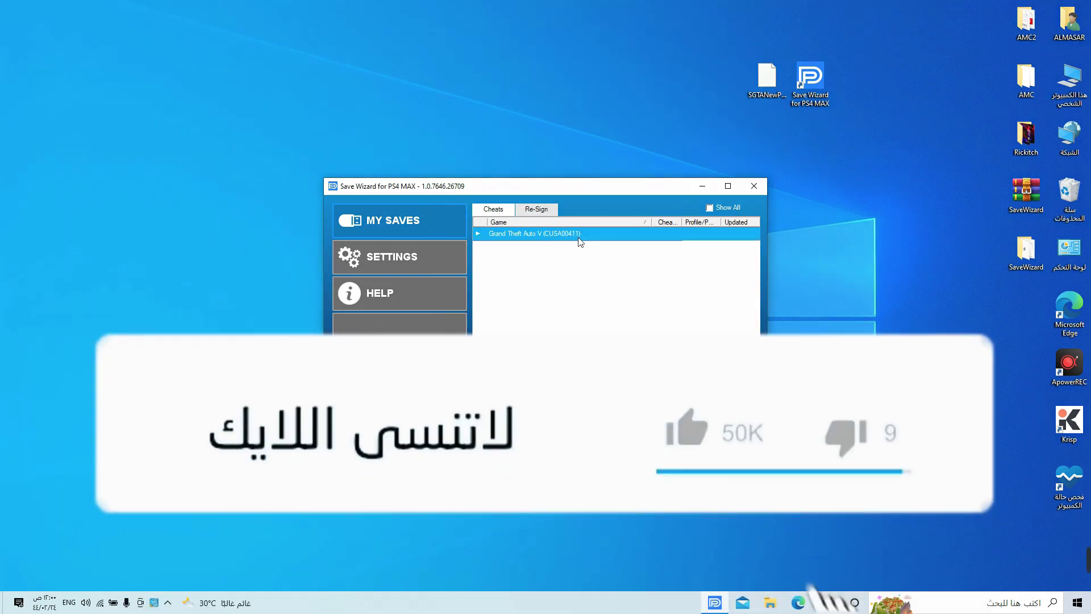
pyautogui.click(700, 248)
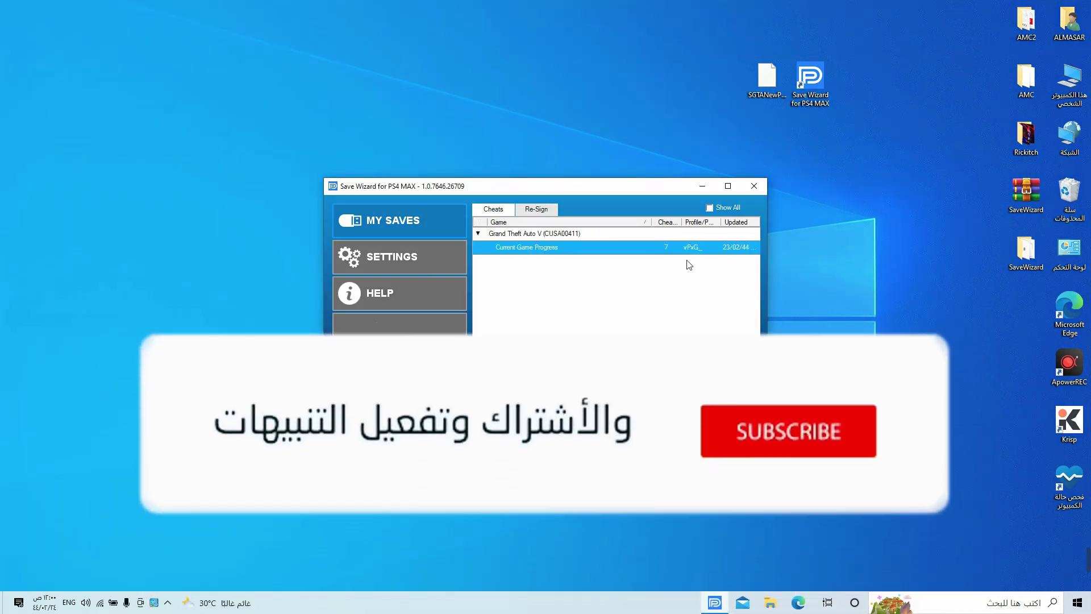
pyautogui.rightClick(703, 252)
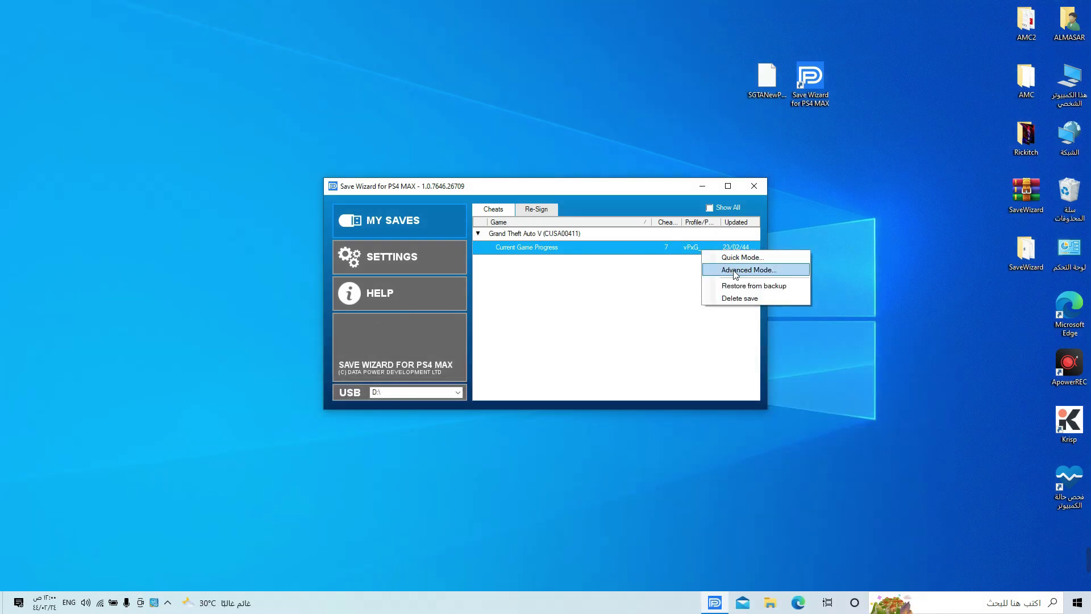
pyautogui.click(739, 272)
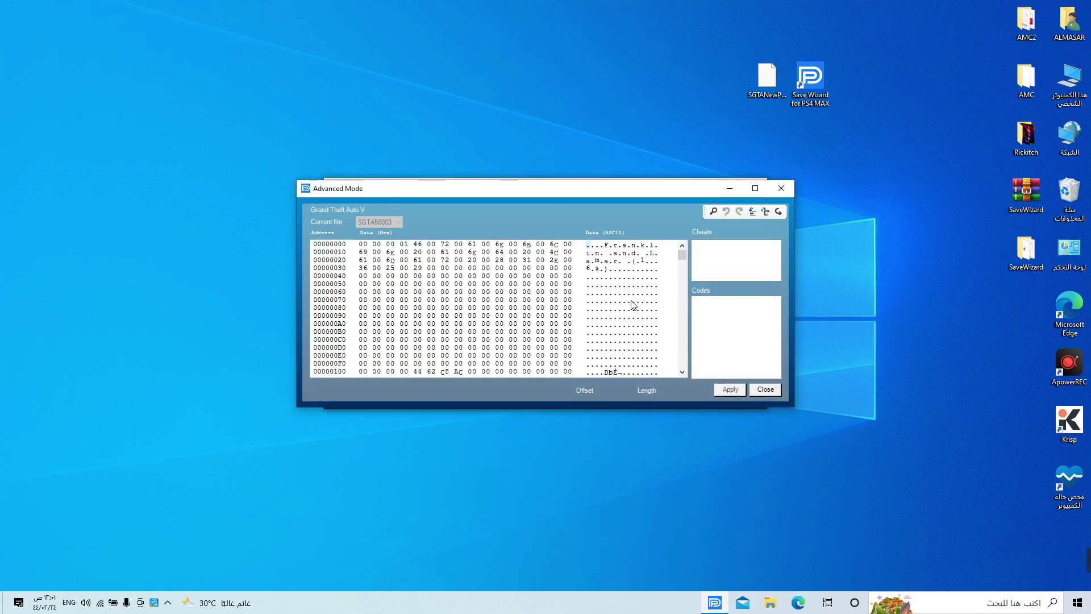
# Step: Import the SGTANewPatricia file from the desktop into the save and apply the modifications
pyautogui.click(779, 211)
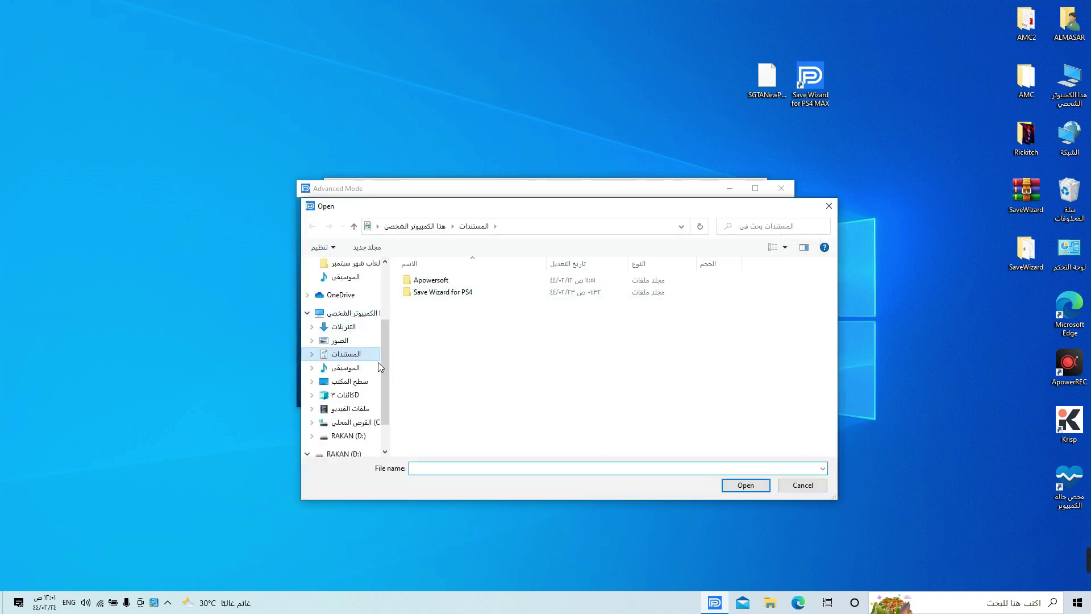
pyautogui.click(327, 383)
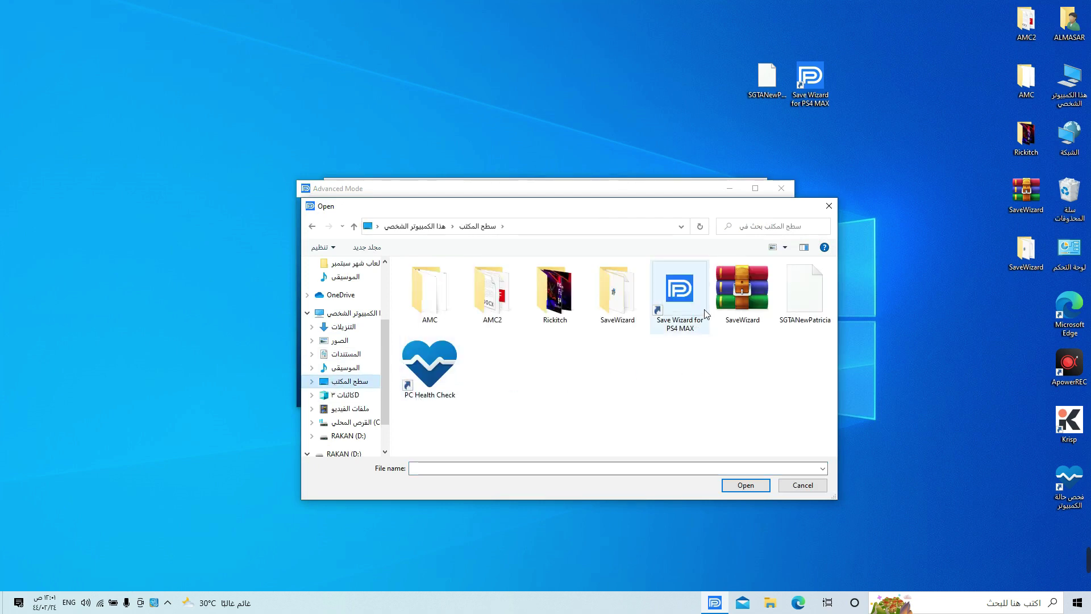
pyautogui.click(789, 322)
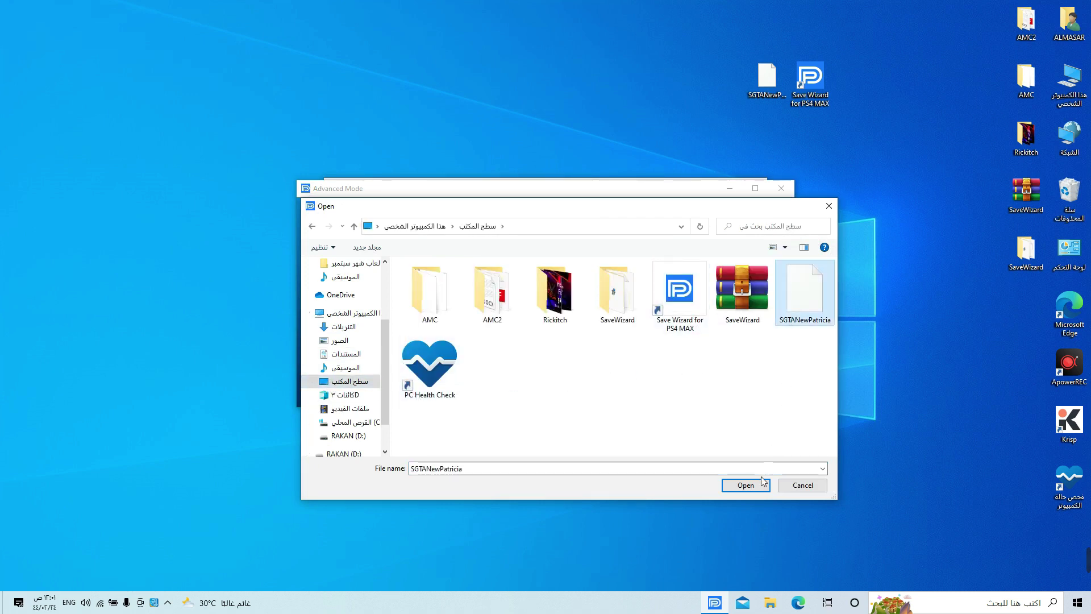
pyautogui.click(754, 489)
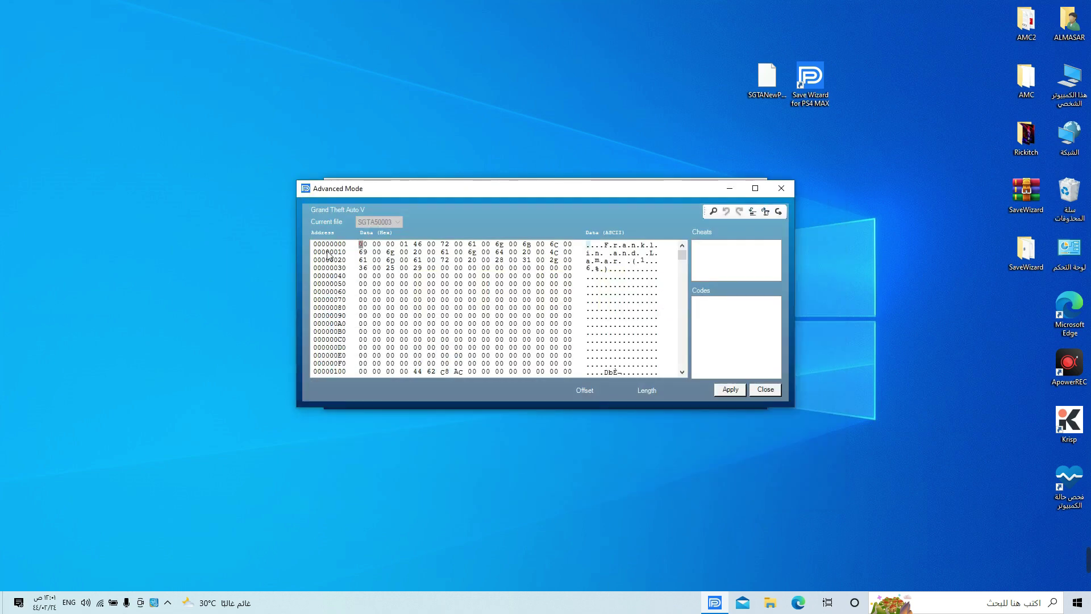
pyautogui.click(728, 391)
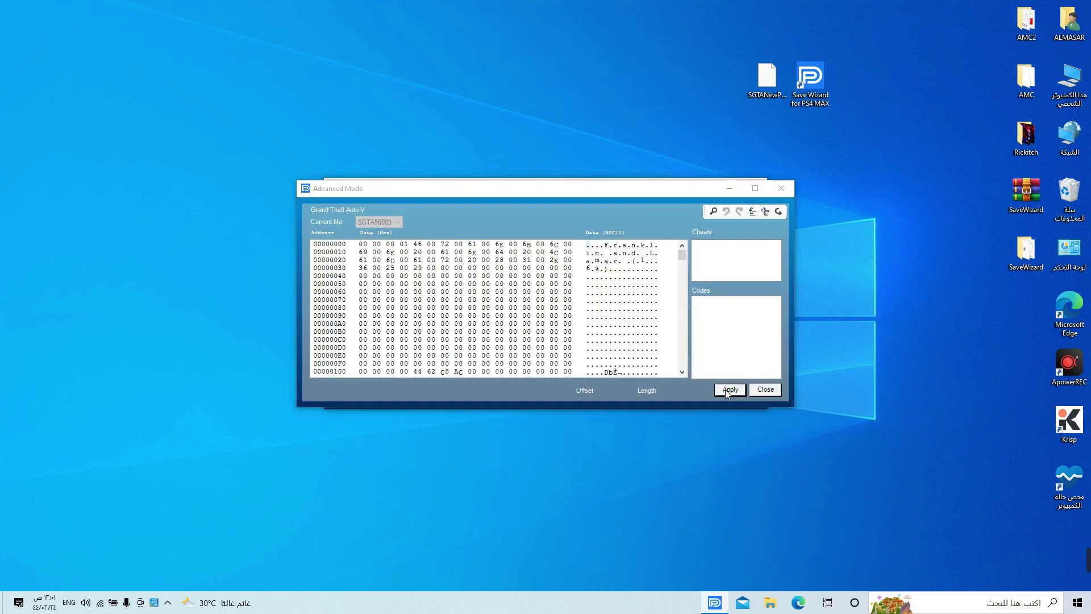
pyautogui.click(598, 352)
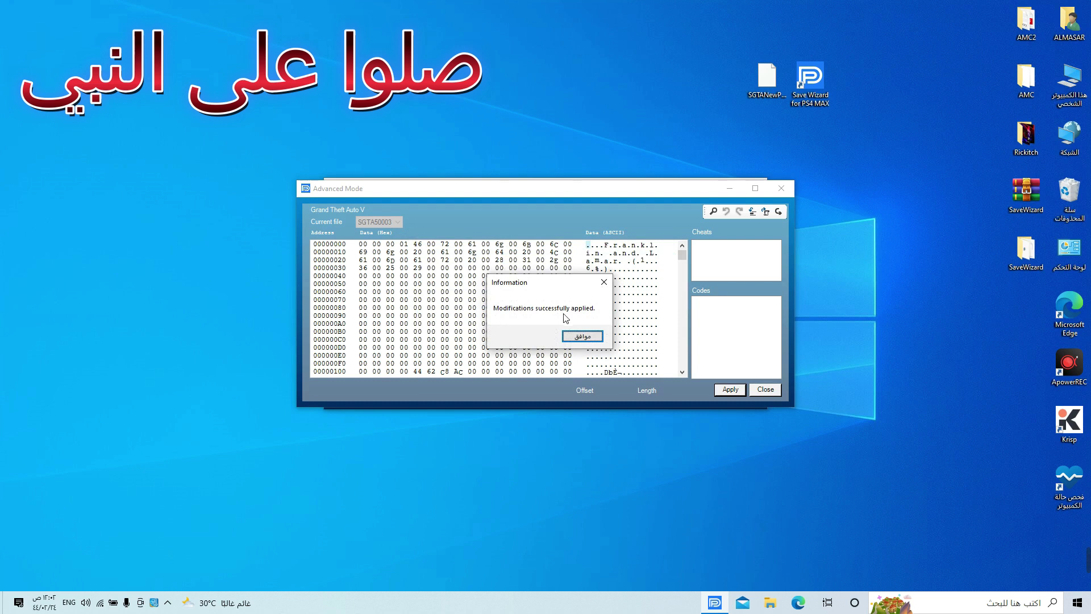
# Step: Dismiss the modification notice and close Save Wizard for PS4 MAX
pyautogui.click(582, 339)
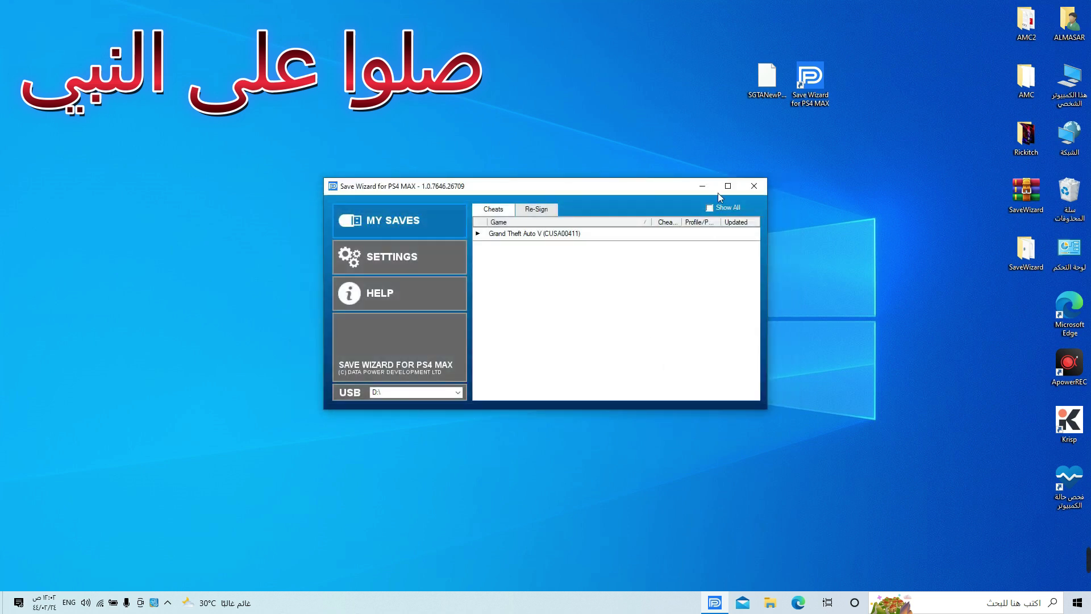
pyautogui.click(753, 186)
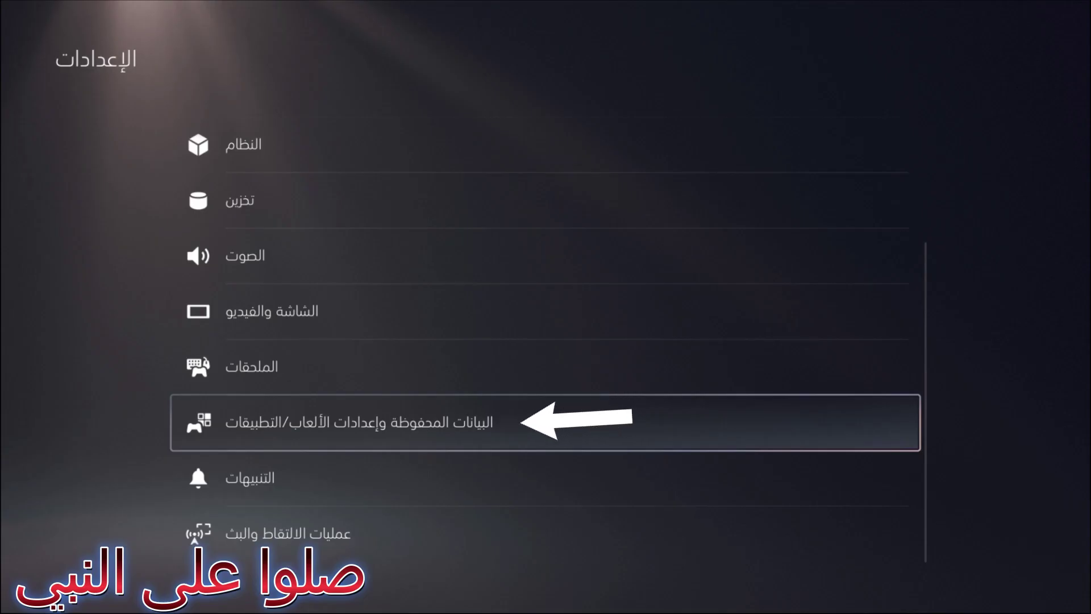
# Step: In the PS5 console's saved data and game/app settings, open the PS4 saved data stored on the USB drive
pyautogui.press('Return')
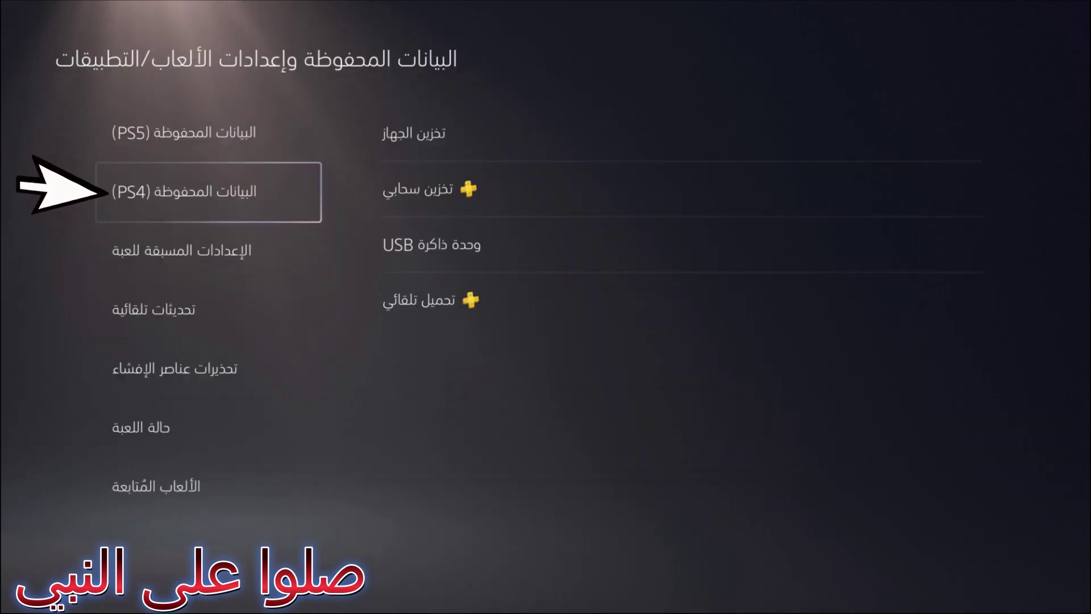
pyautogui.press('Return')
pyautogui.press('Down')
pyautogui.press('Down')
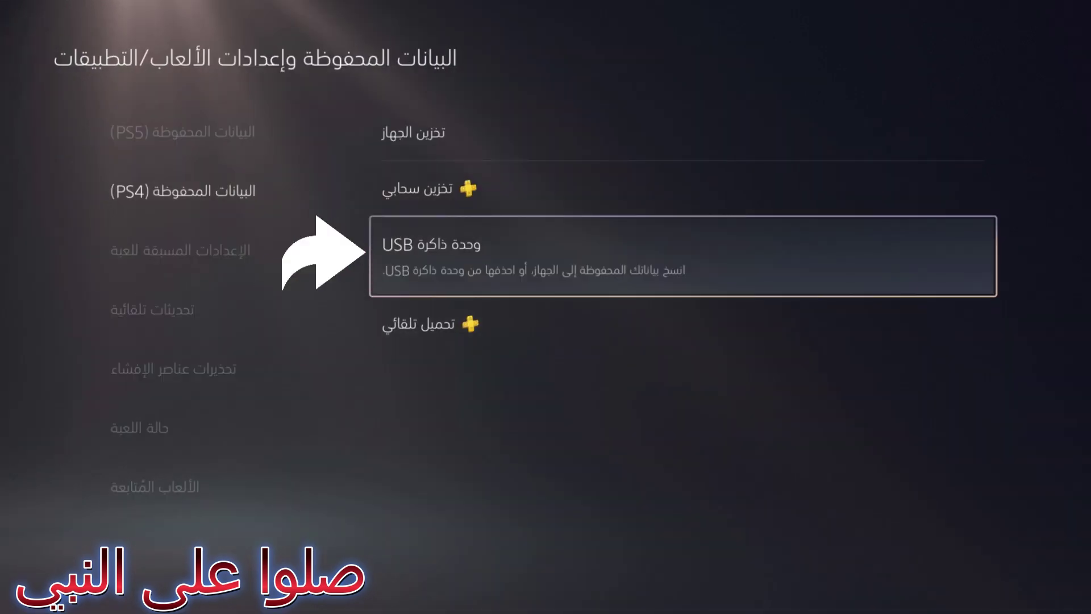
pyautogui.press('Return')
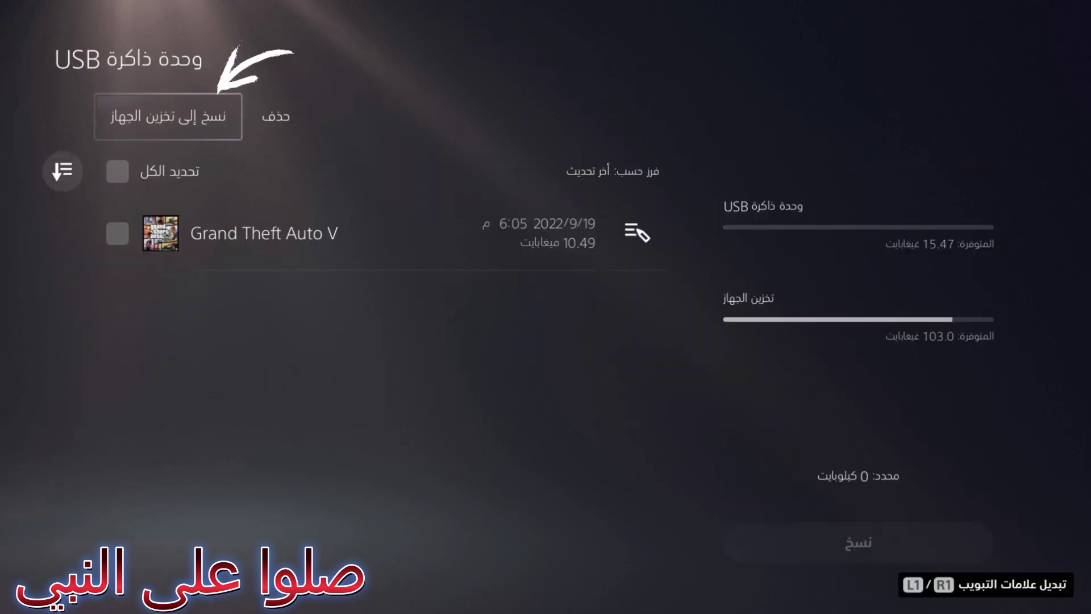
# Step: Select the Grand Theft Auto V save "Franklin and Lamar (1.6%)" for copying from USB to console storage and confirm the selection
pyautogui.press('Down')
pyautogui.press('Down')
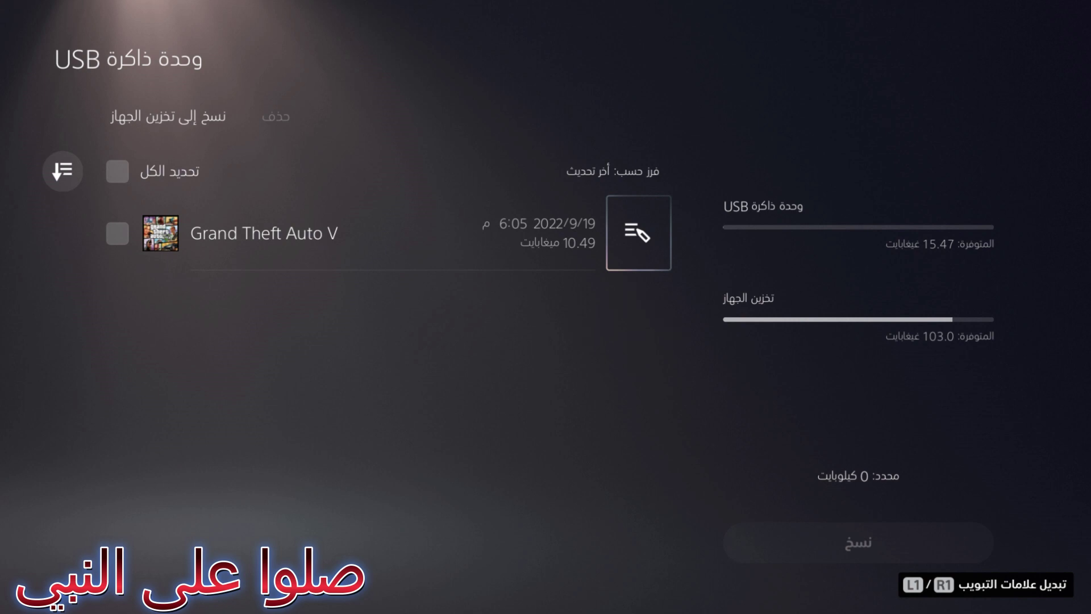
pyautogui.press('Return')
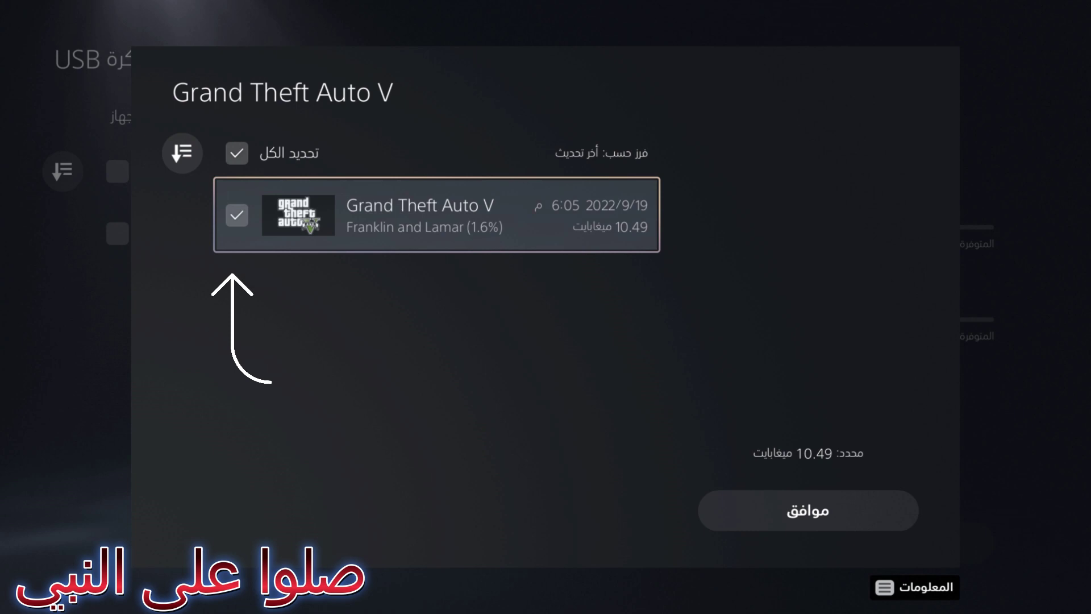
pyautogui.press('Down')
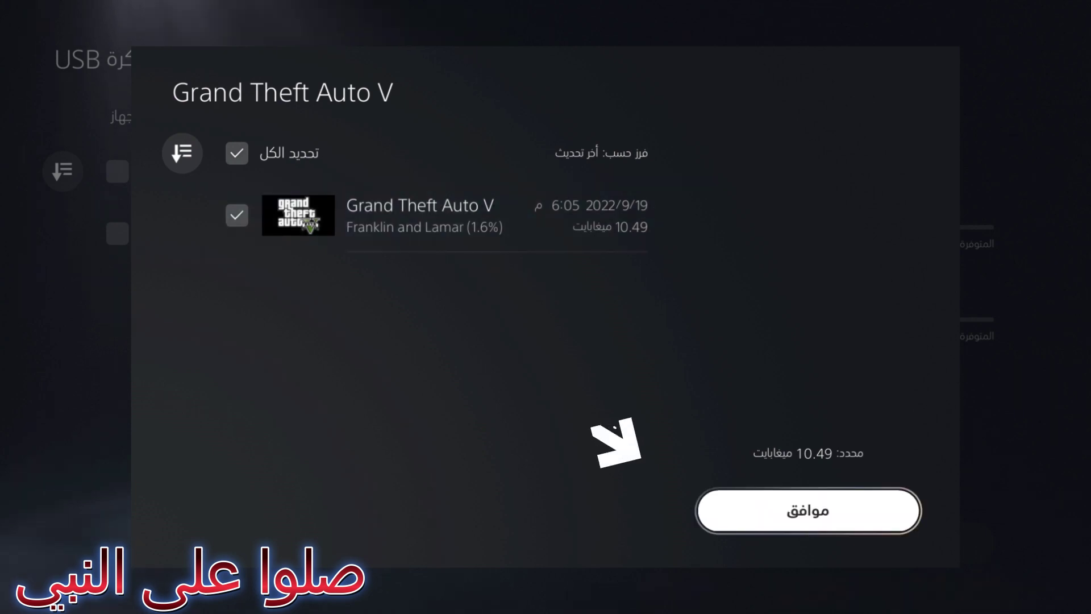
pyautogui.press('Return')
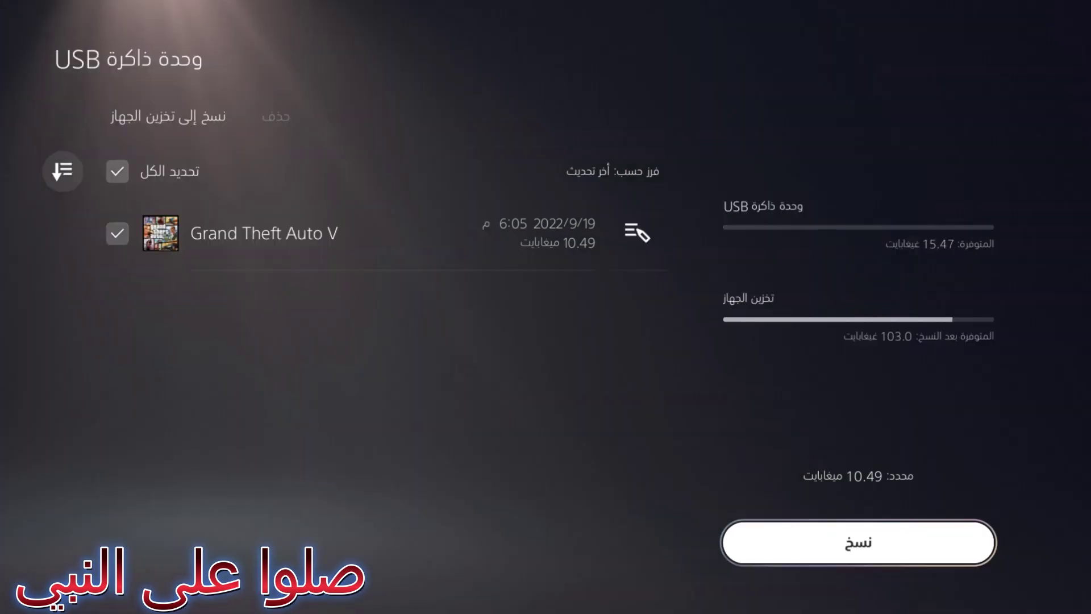